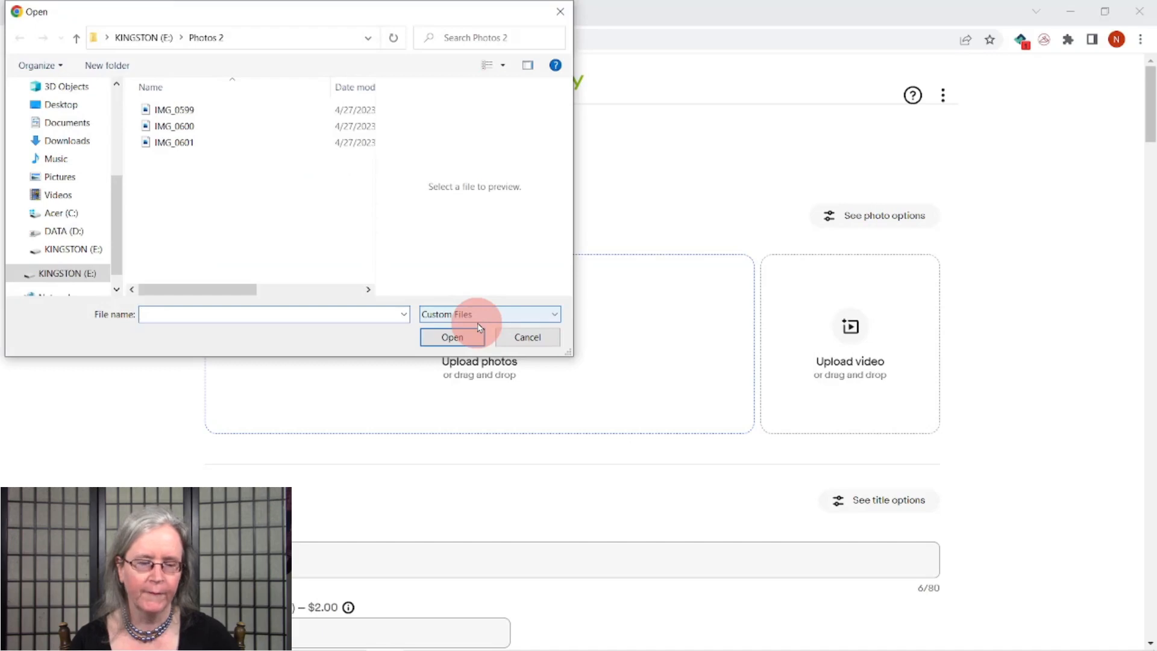
Step: Upload the photos IMG_0599, IMG_0600 and IMG_0601 from the Photos 2 folder on the KINGSTON (E:) drive
click(137, 38)
click(165, 111)
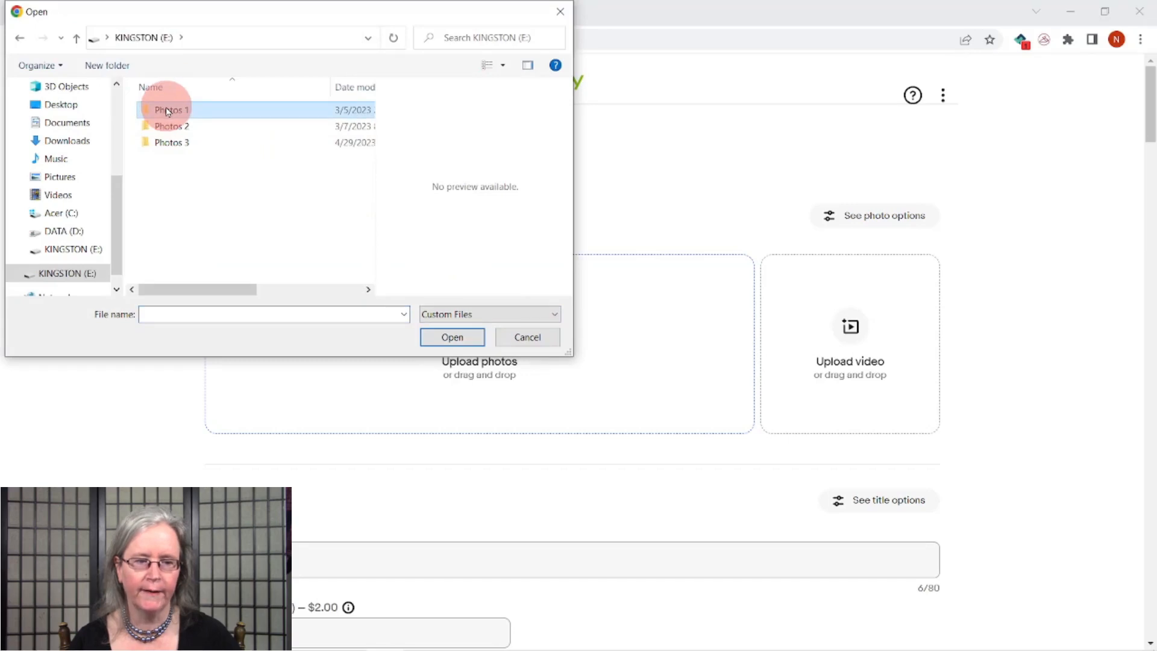
double_click(168, 111)
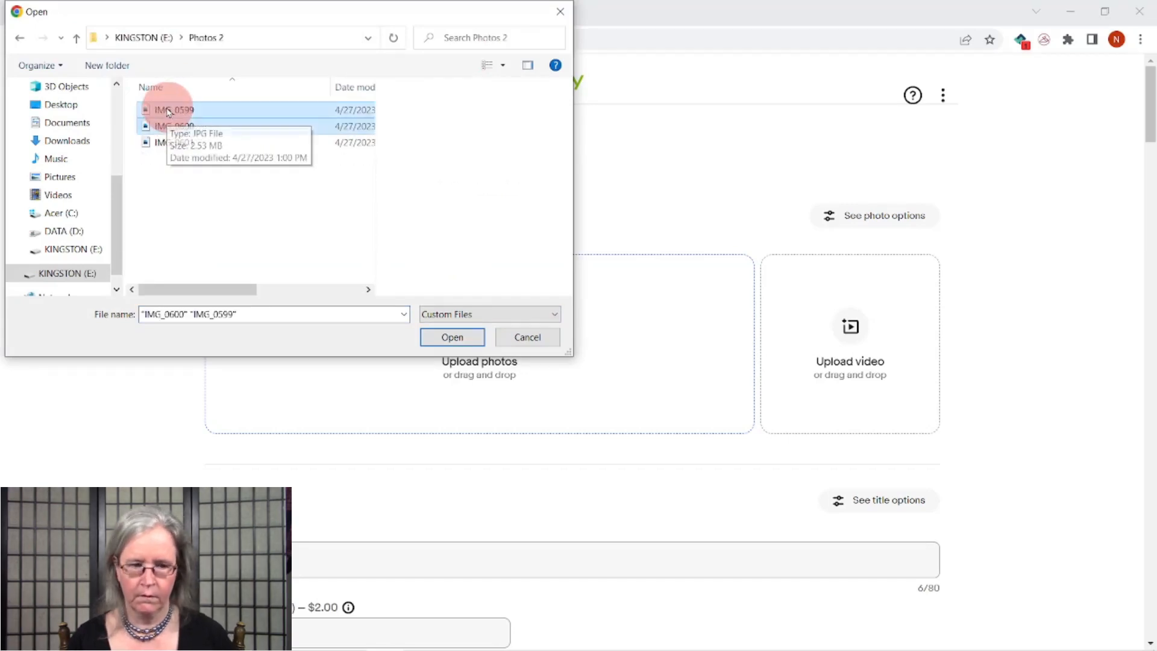
key(ctrl+a)
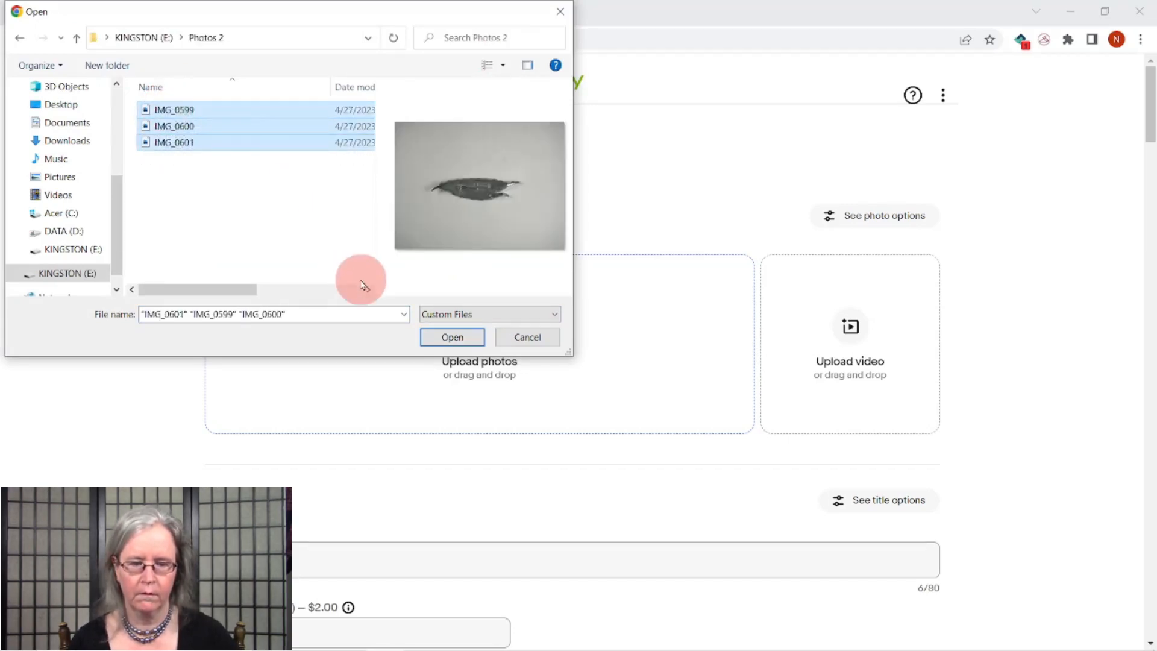
click(449, 336)
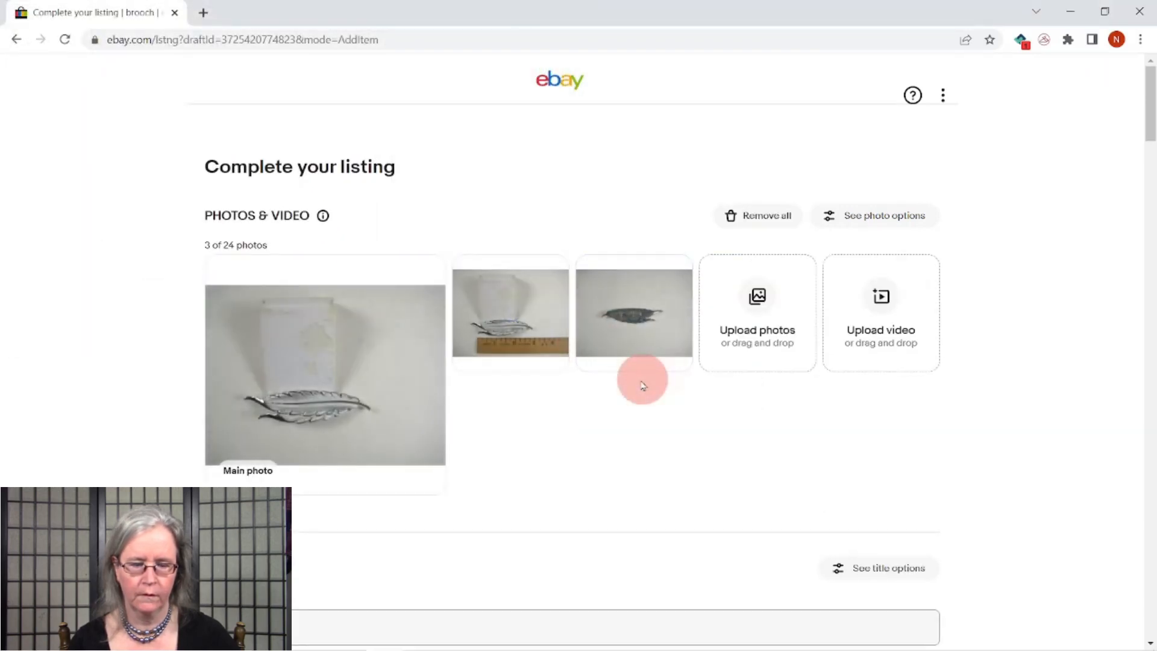
Step: Open the listing's main brooch photo for editing
mouse_move(400, 432)
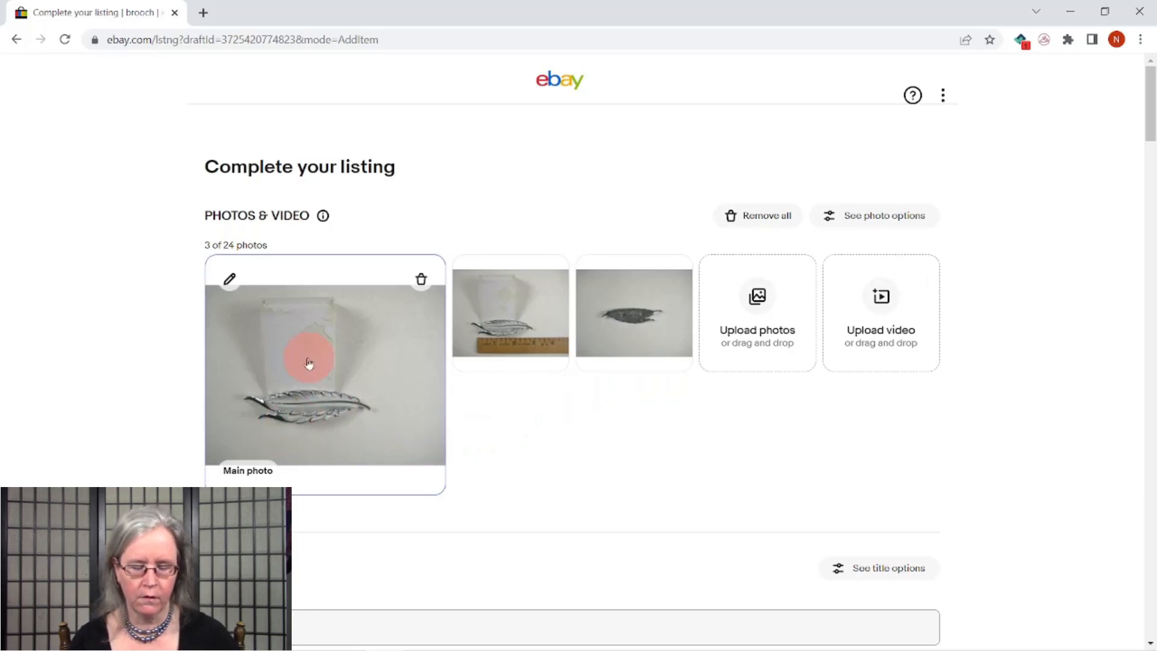
scroll(308, 363, down, 2)
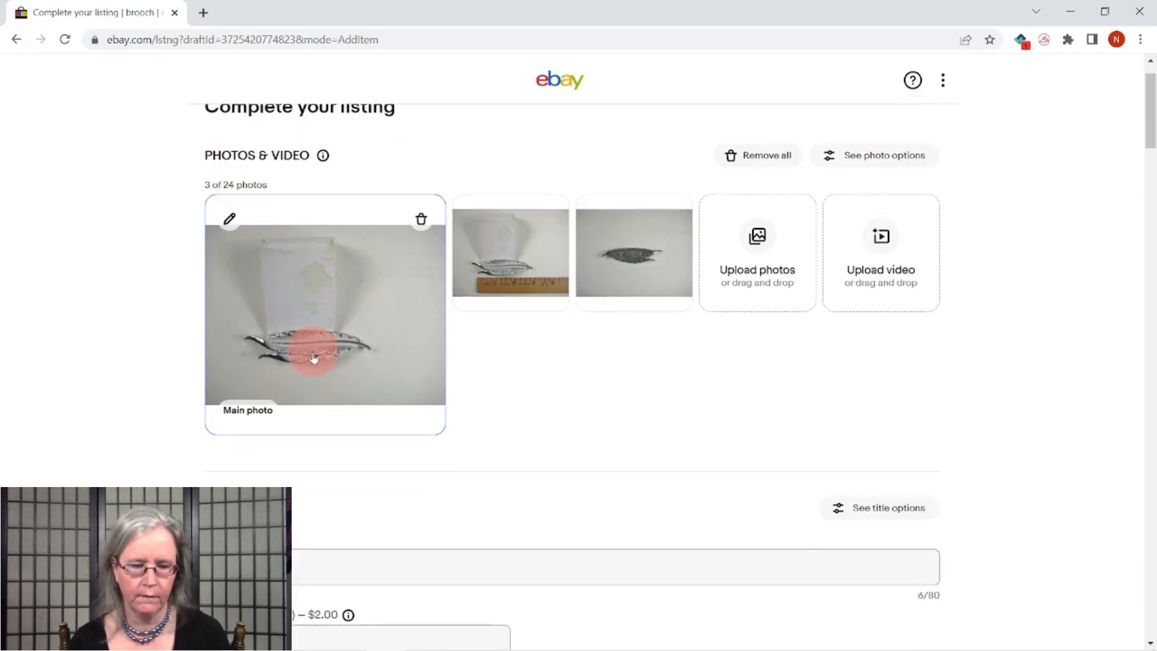
scroll(314, 361, down, 1)
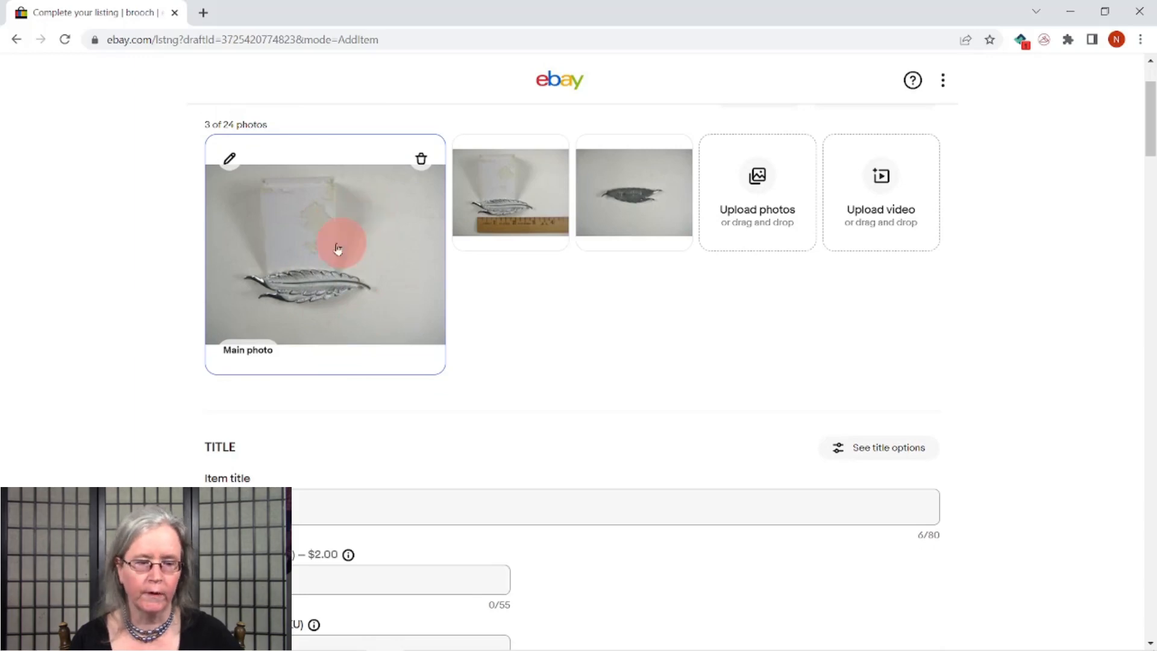
click(231, 158)
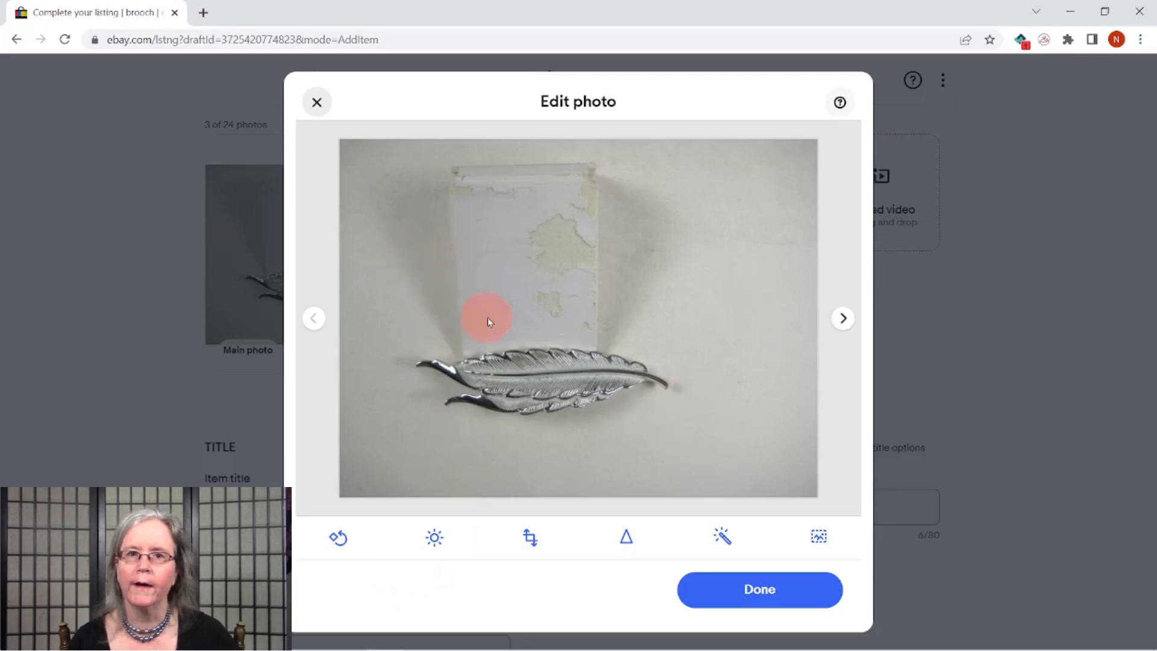
Step: Rotate the main photo a full turn counterclockwise in quarter-turn increments
click(337, 537)
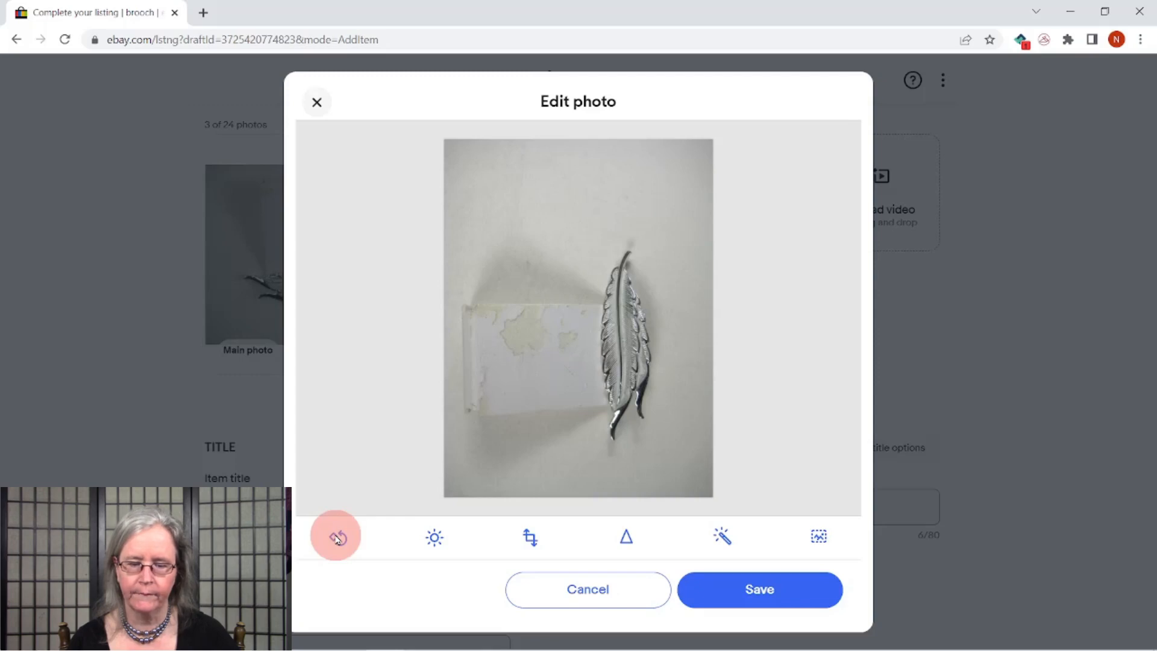
click(337, 537)
click(337, 537)
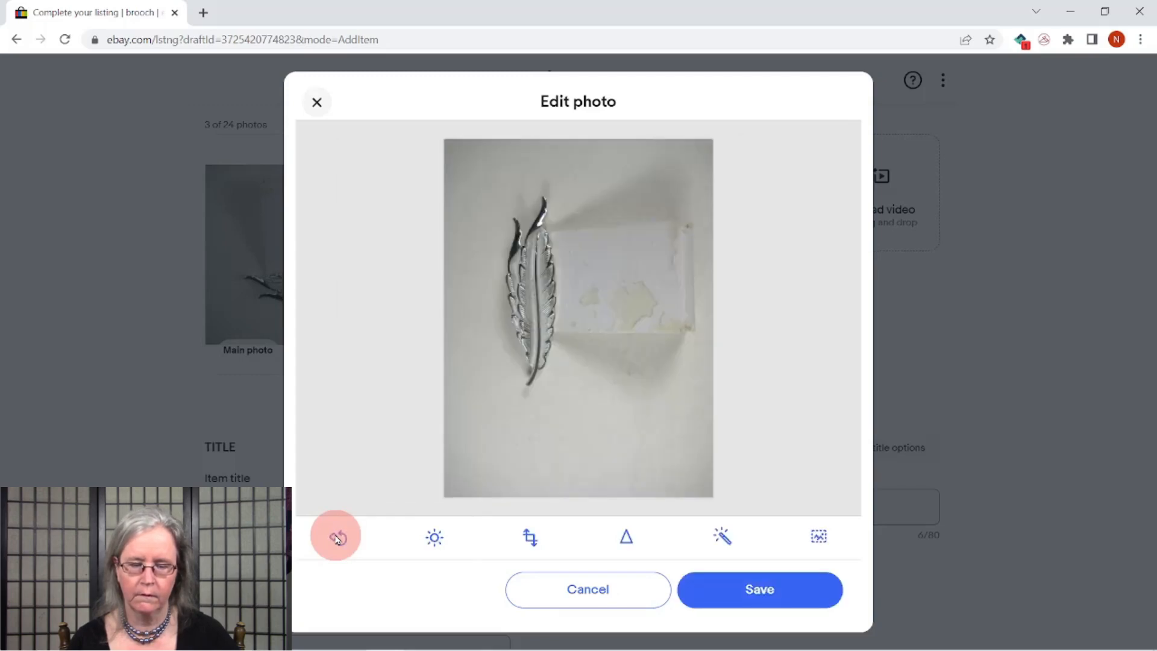
click(337, 537)
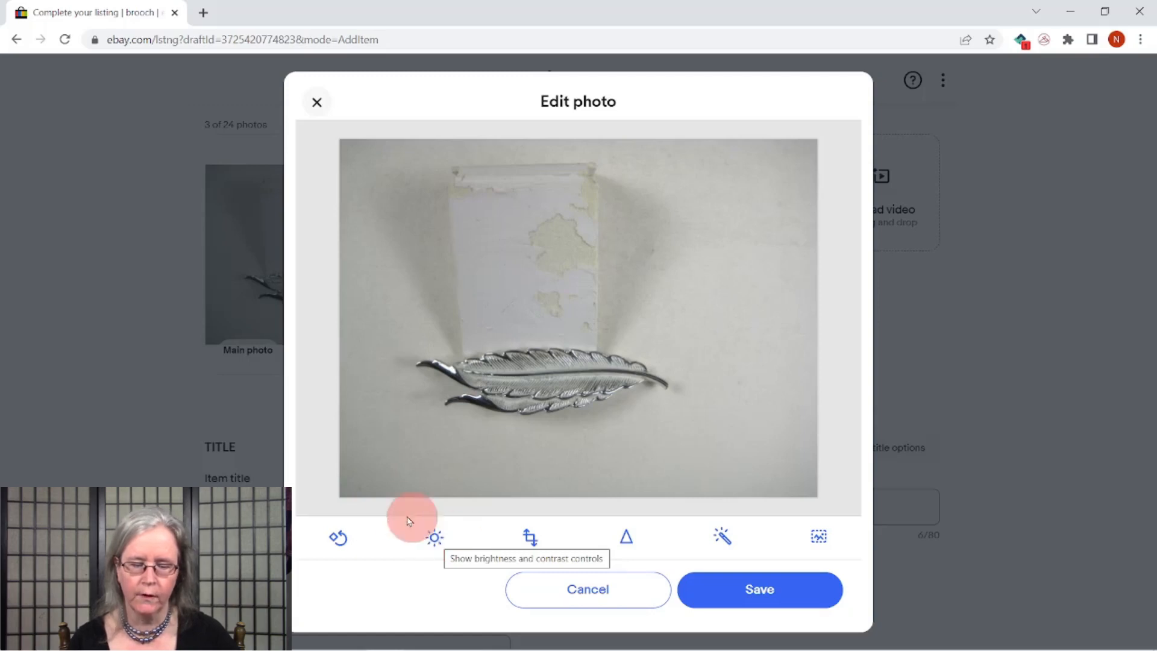
Step: Set the main photo's brightness to 20 and save the adjustment
click(435, 537)
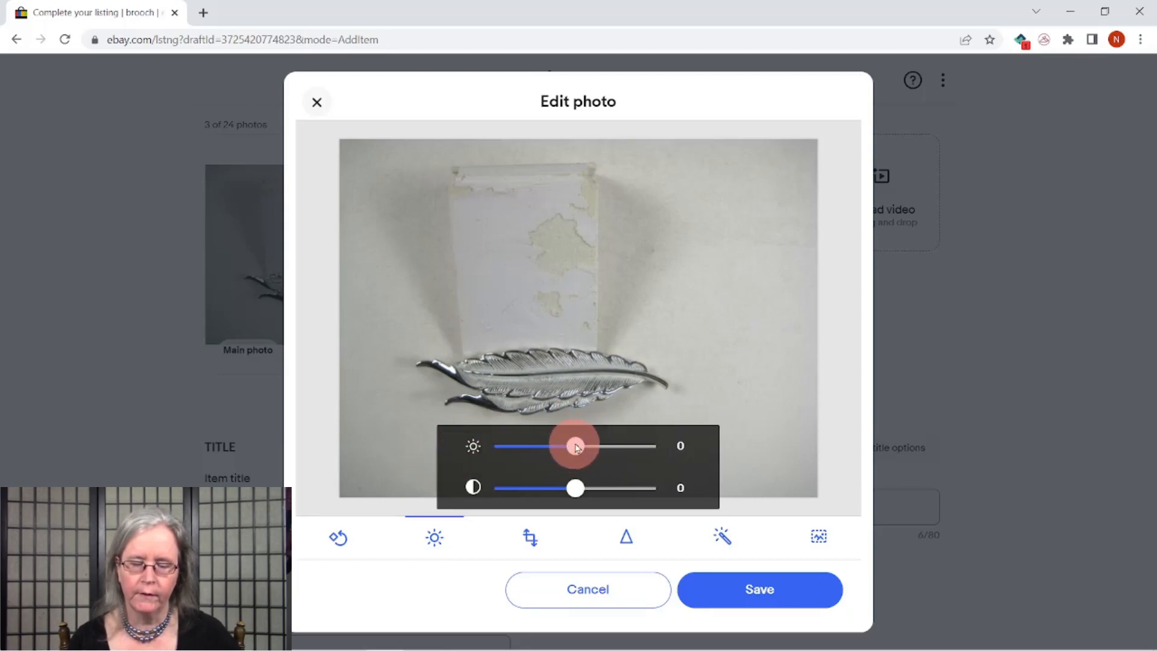
drag(575, 446, 590, 447)
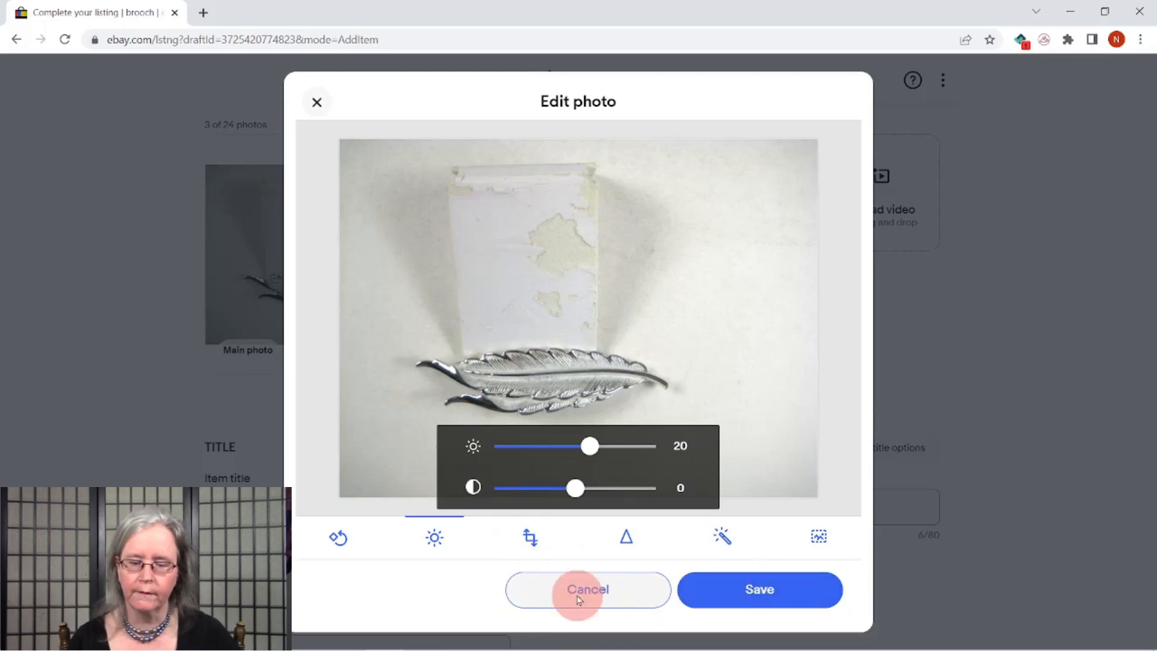
click(757, 590)
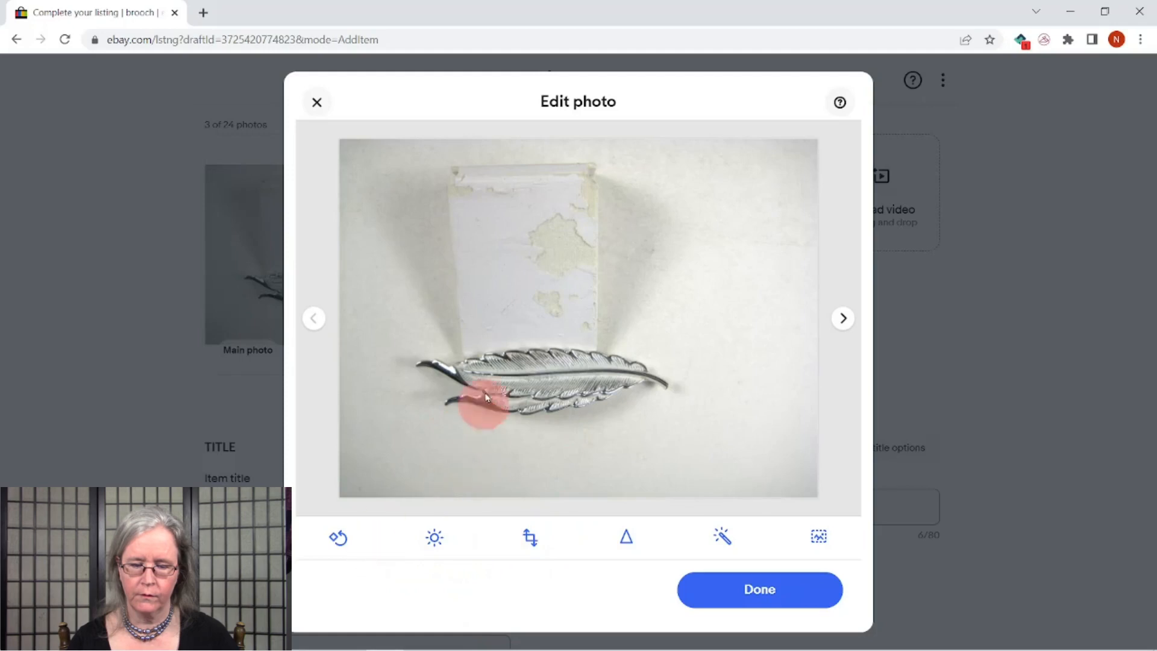
Step: Crop the main photo closer around the brooch, cutting away the surplus background above and beside it, and save the crop
click(531, 539)
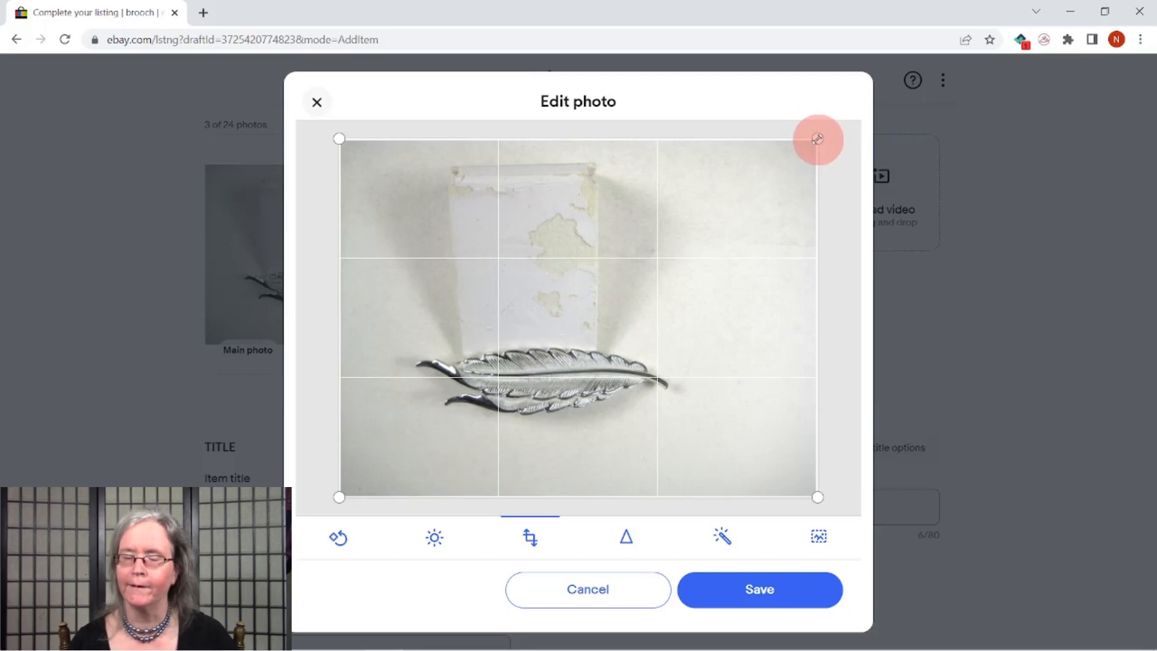
drag(818, 139, 640, 236)
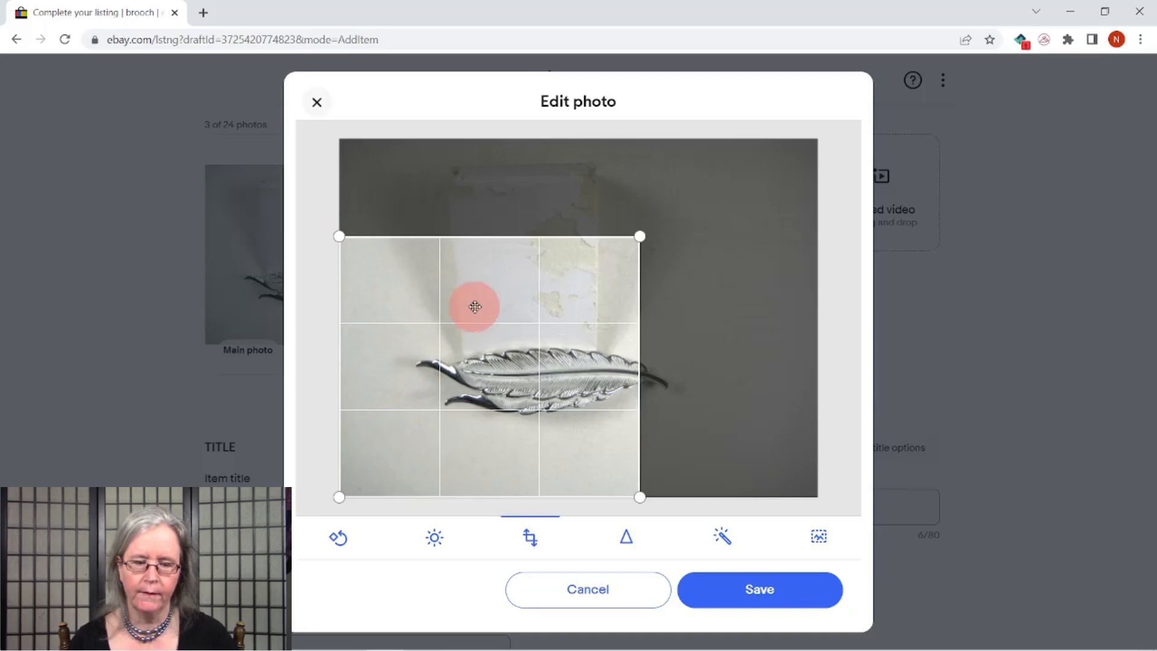
drag(478, 303, 522, 312)
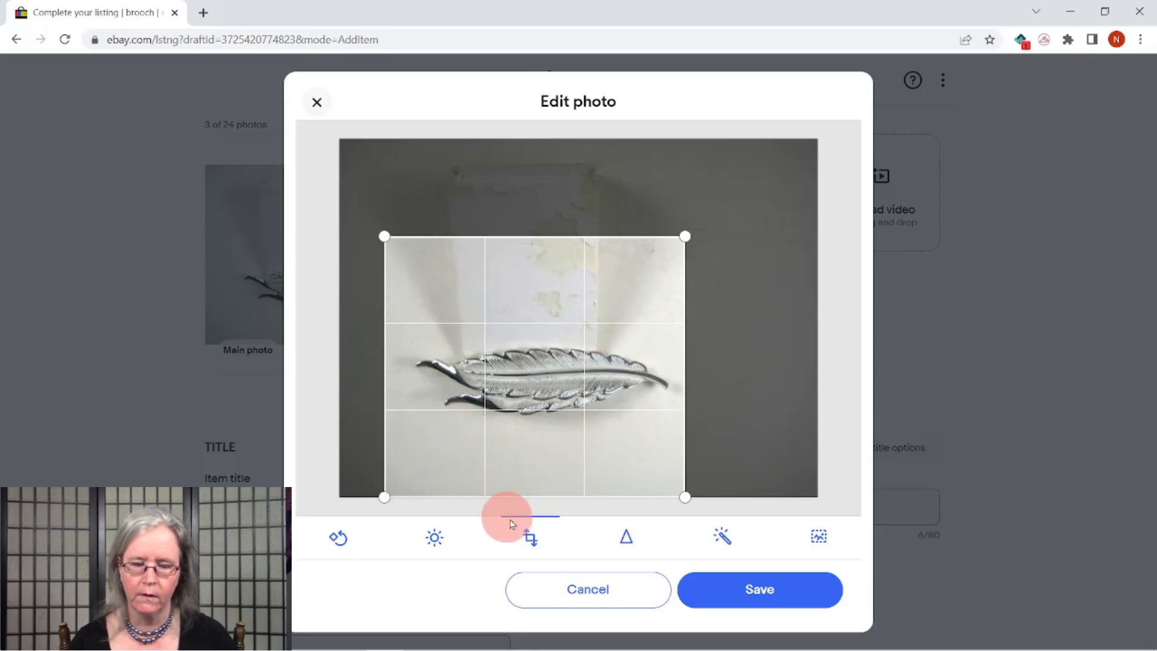
mouse_move(583, 645)
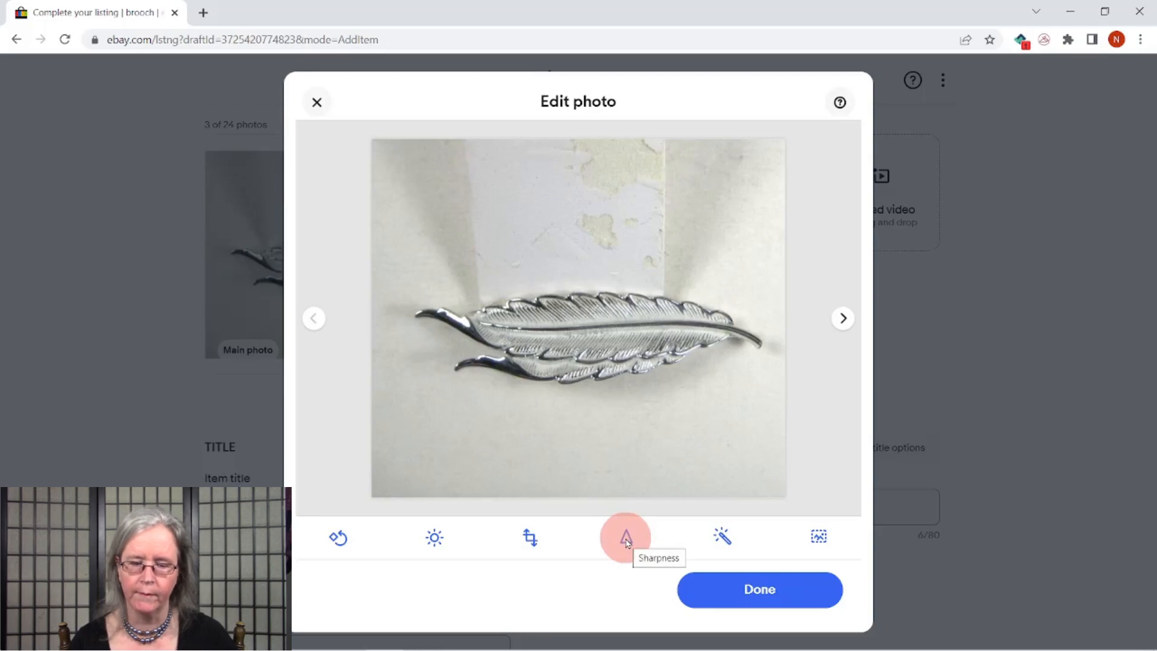
Step: Try the sharpness adjustment and the automatic enhancement on the cropped photo, cancelling each one
click(626, 543)
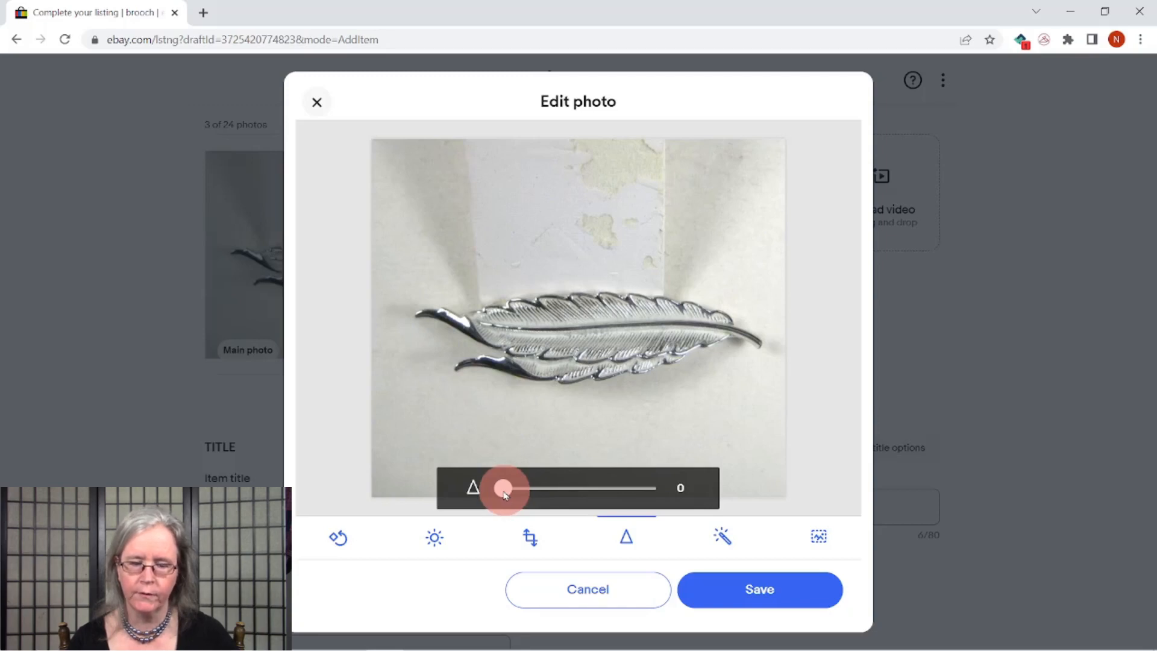
drag(505, 494, 477, 482)
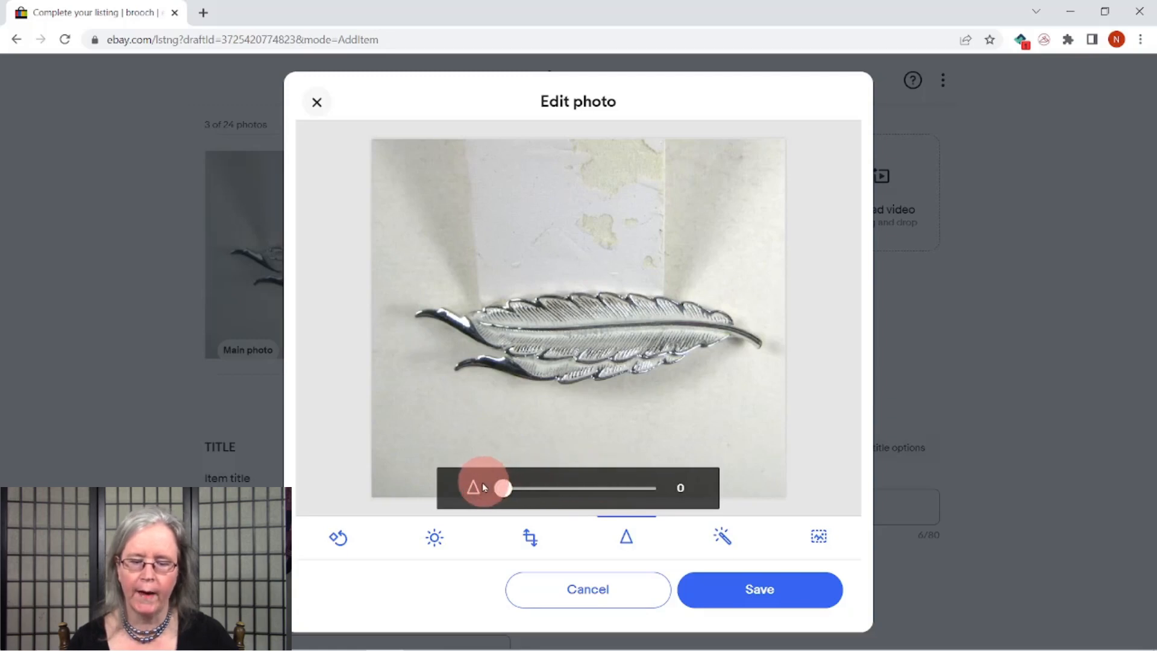
click(593, 596)
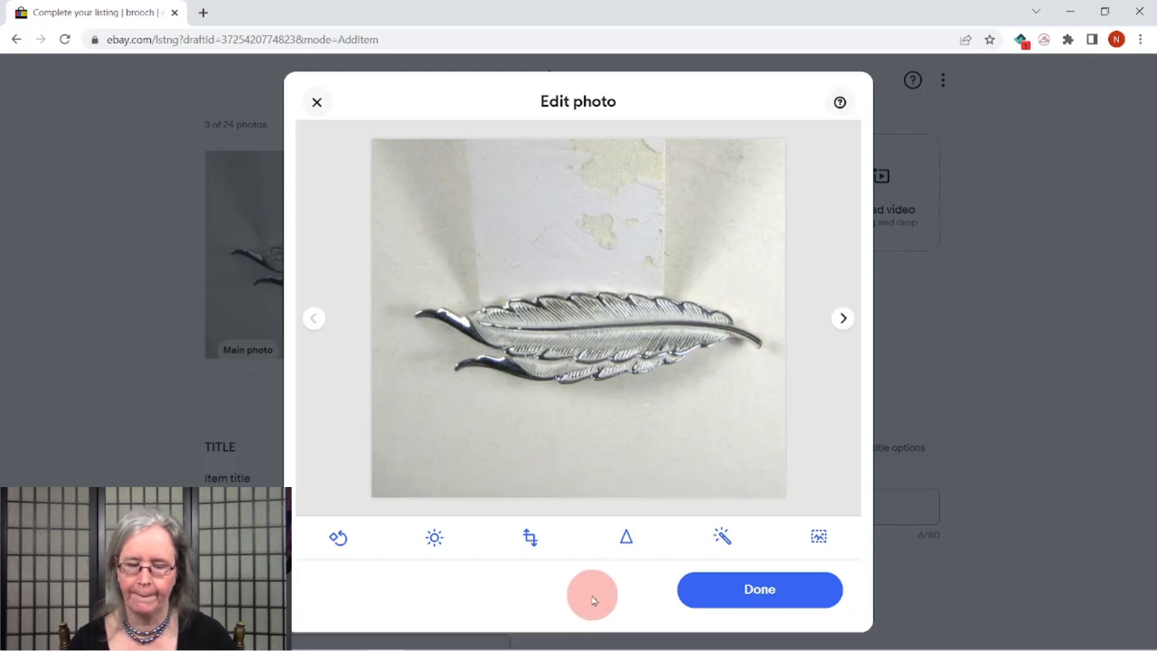
click(722, 537)
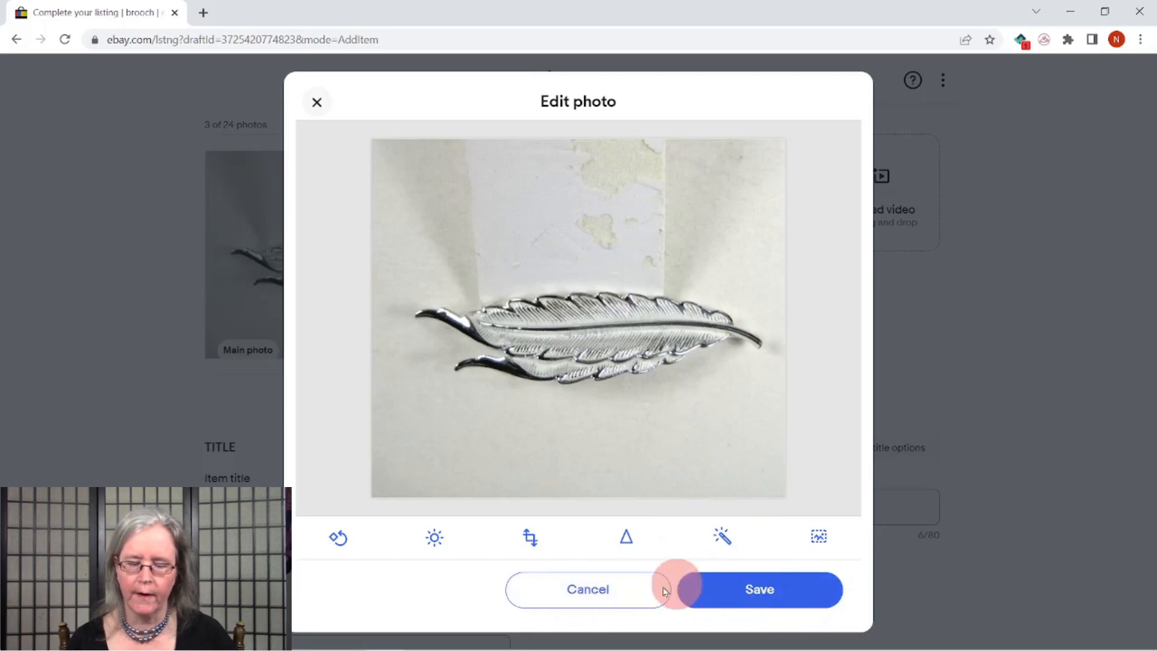
click(600, 597)
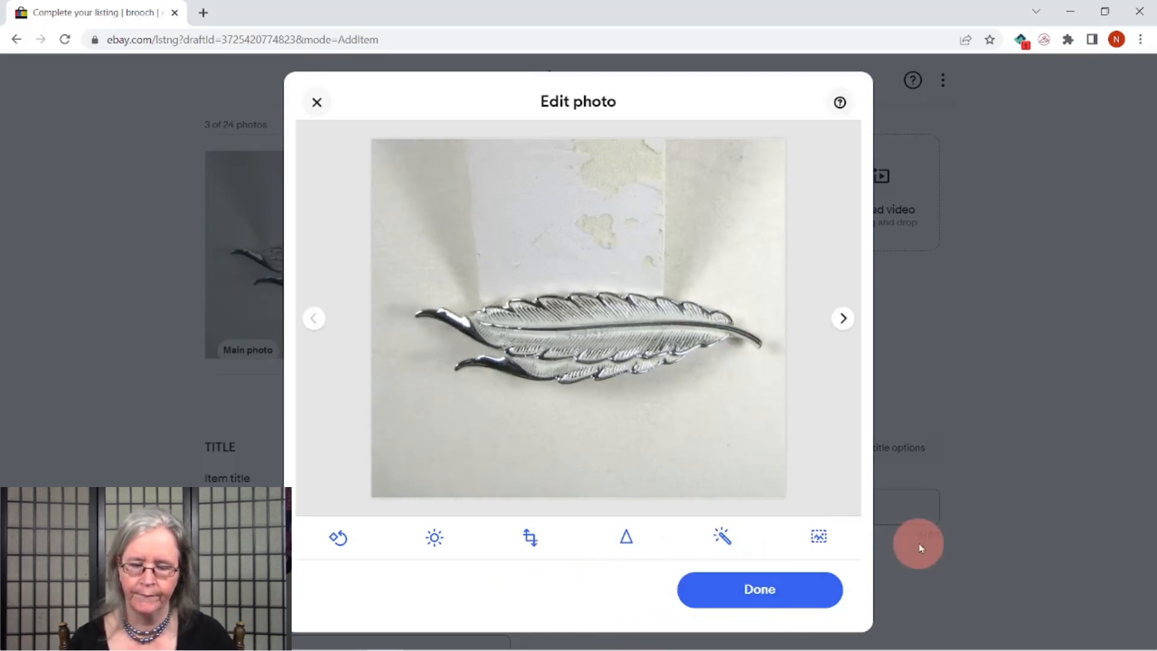
Step: Remove the main photo's background after tightening the item frame around the brooch, and dismiss the refinement tip
click(824, 539)
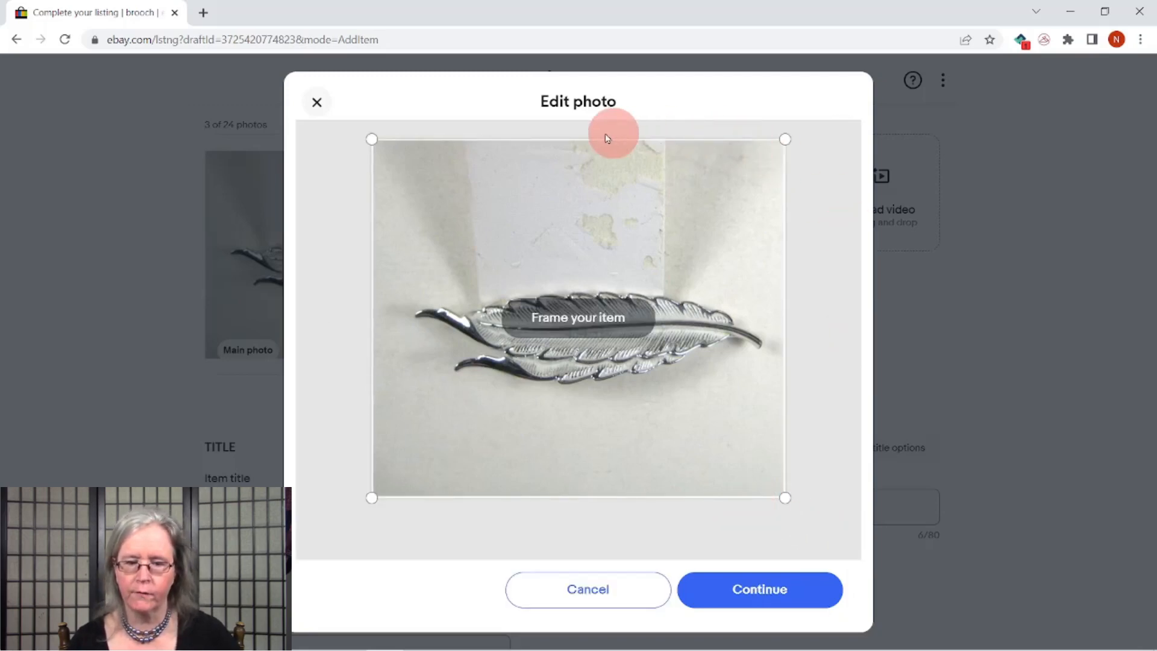
drag(598, 139, 613, 260)
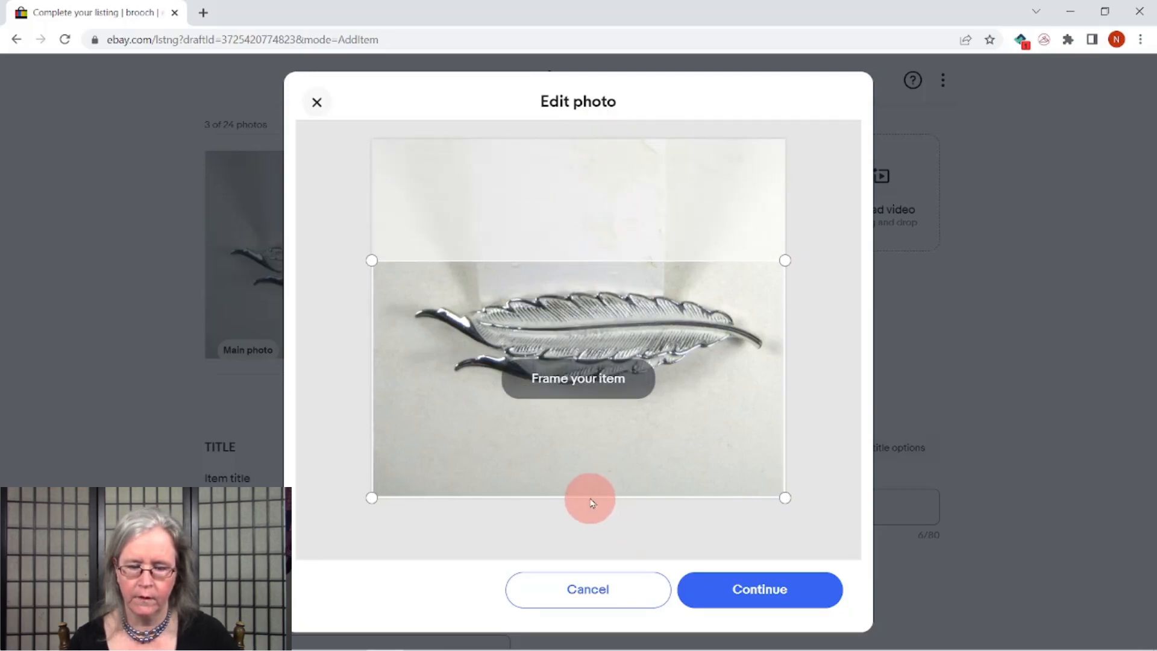
drag(592, 493, 597, 398)
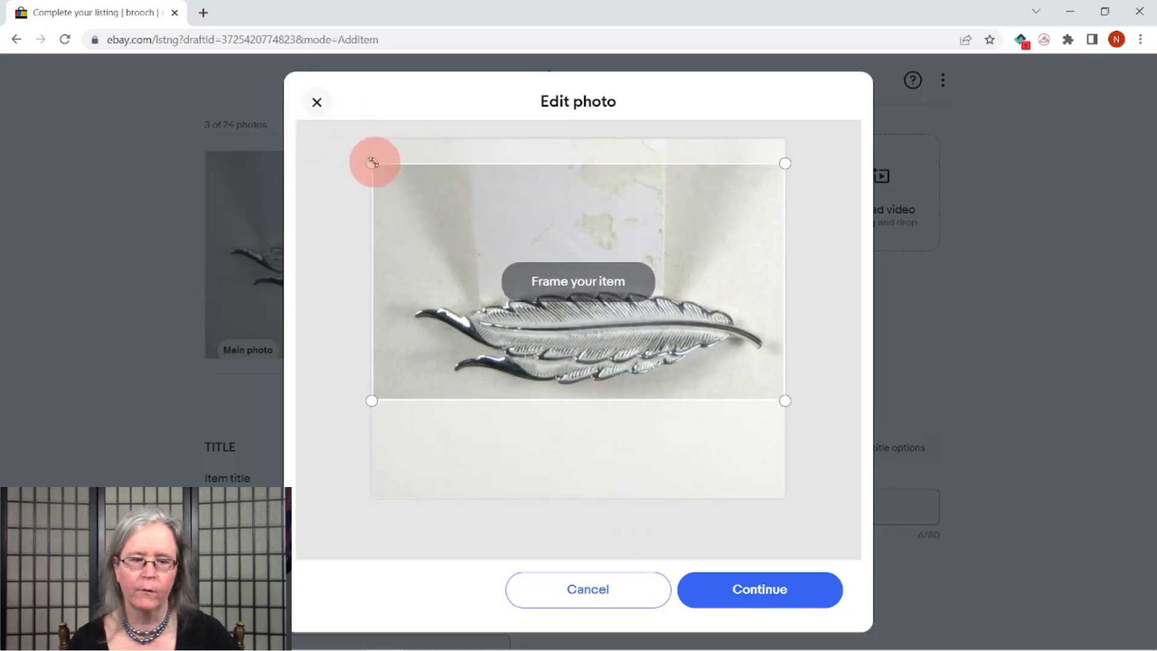
drag(377, 162, 383, 276)
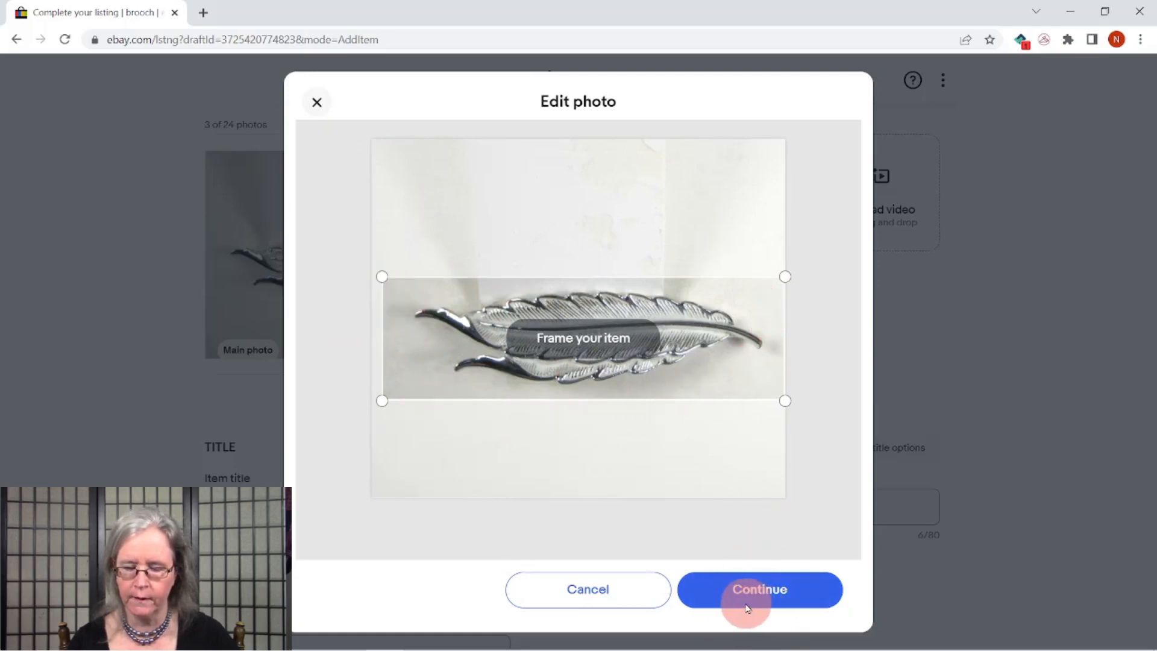
click(772, 589)
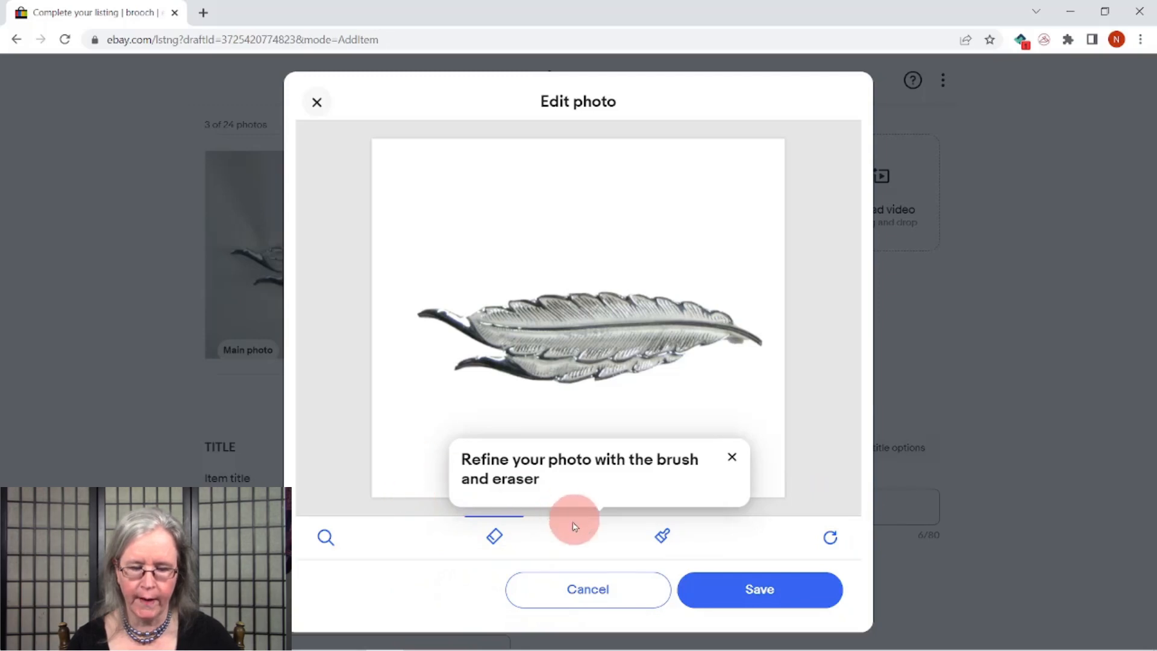
click(733, 458)
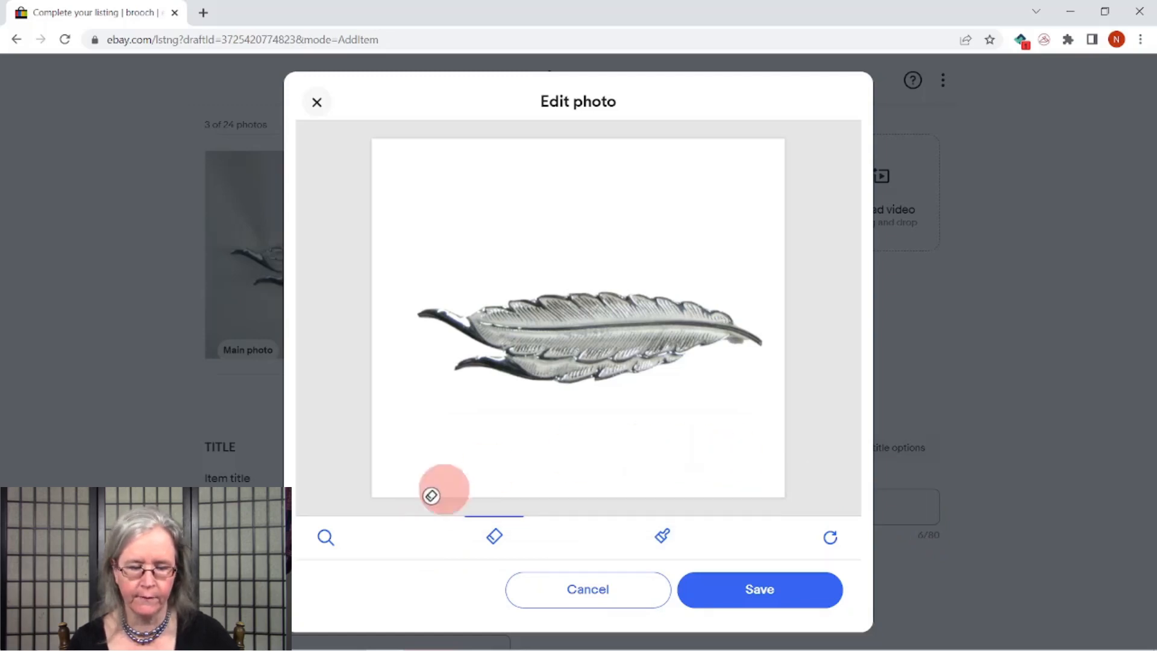
Step: Check the cut-out brooch's edges up close and save the edited main photo to the listing
click(324, 536)
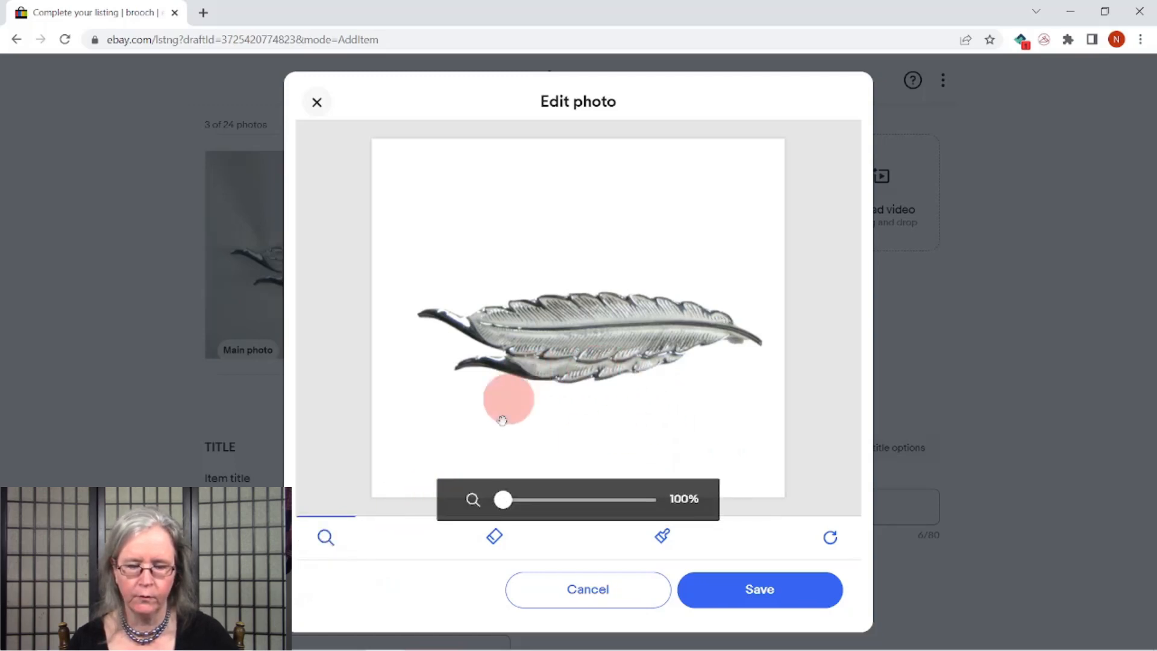
drag(503, 499, 607, 502)
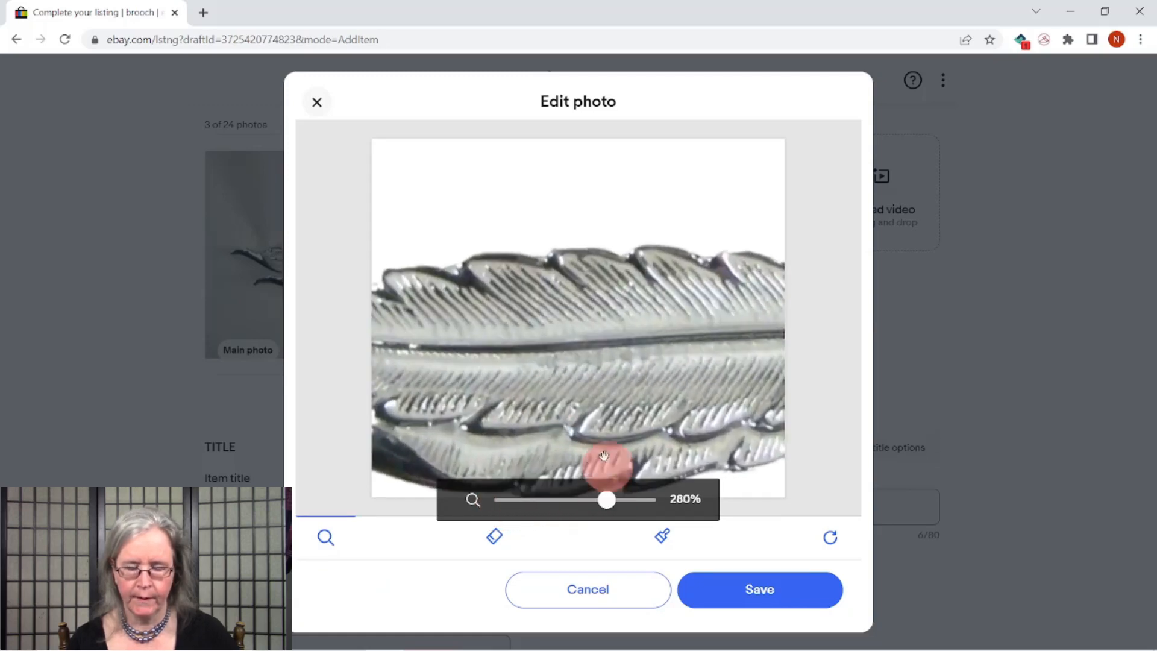
drag(512, 369, 623, 550)
click(607, 500)
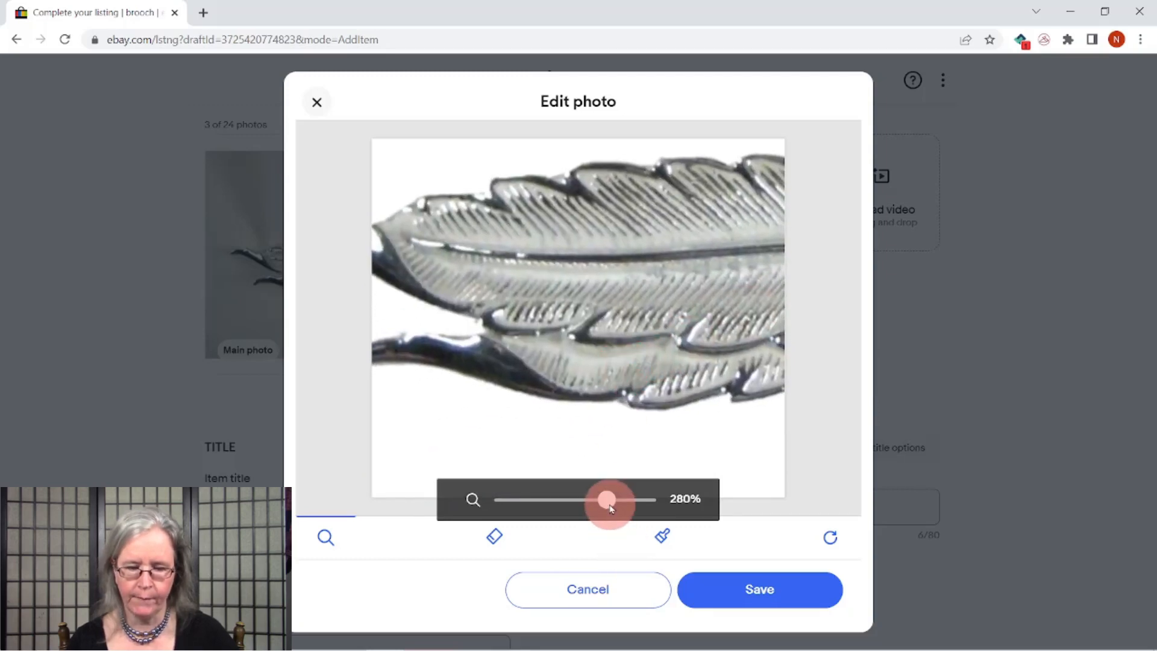
drag(610, 508, 503, 507)
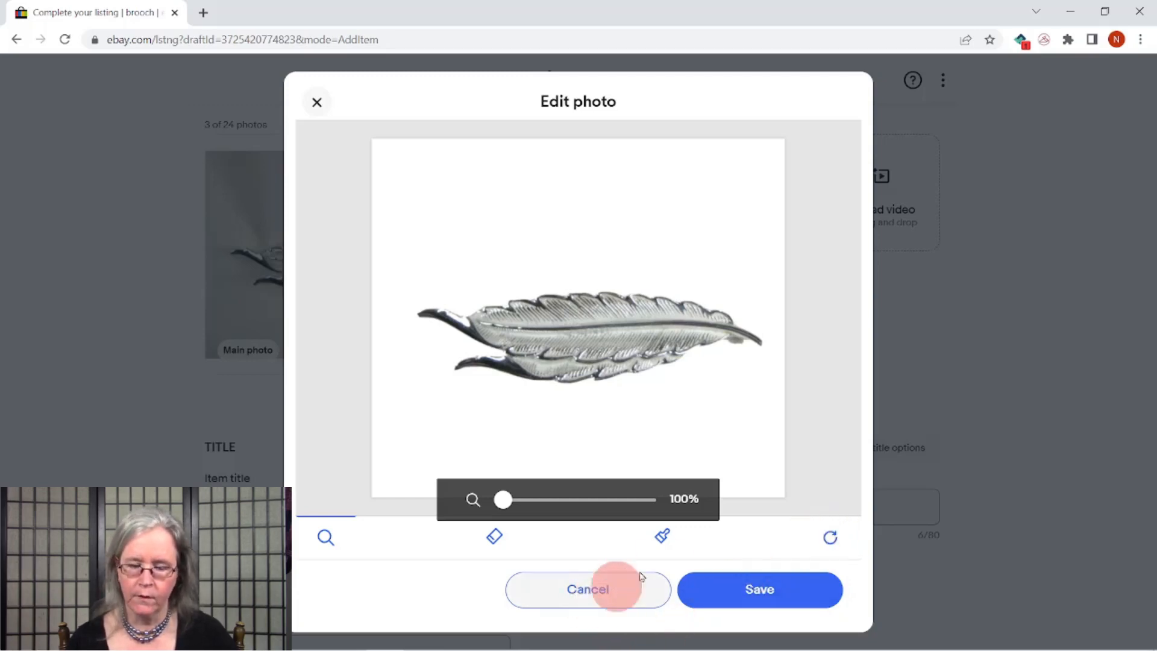
click(757, 593)
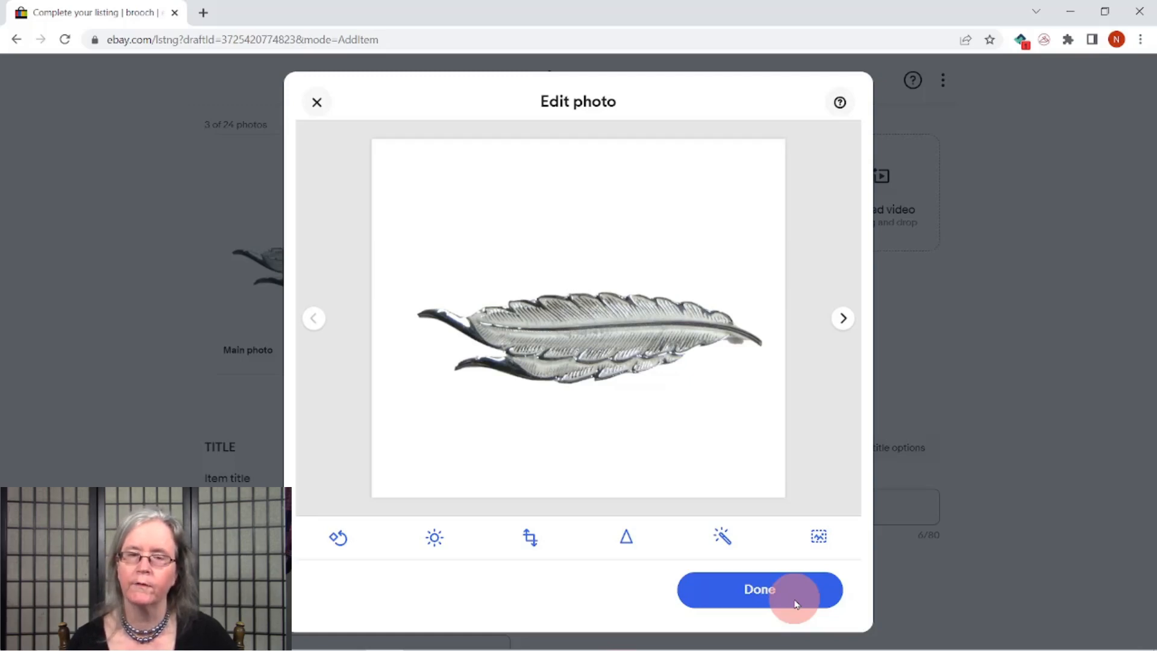
click(760, 593)
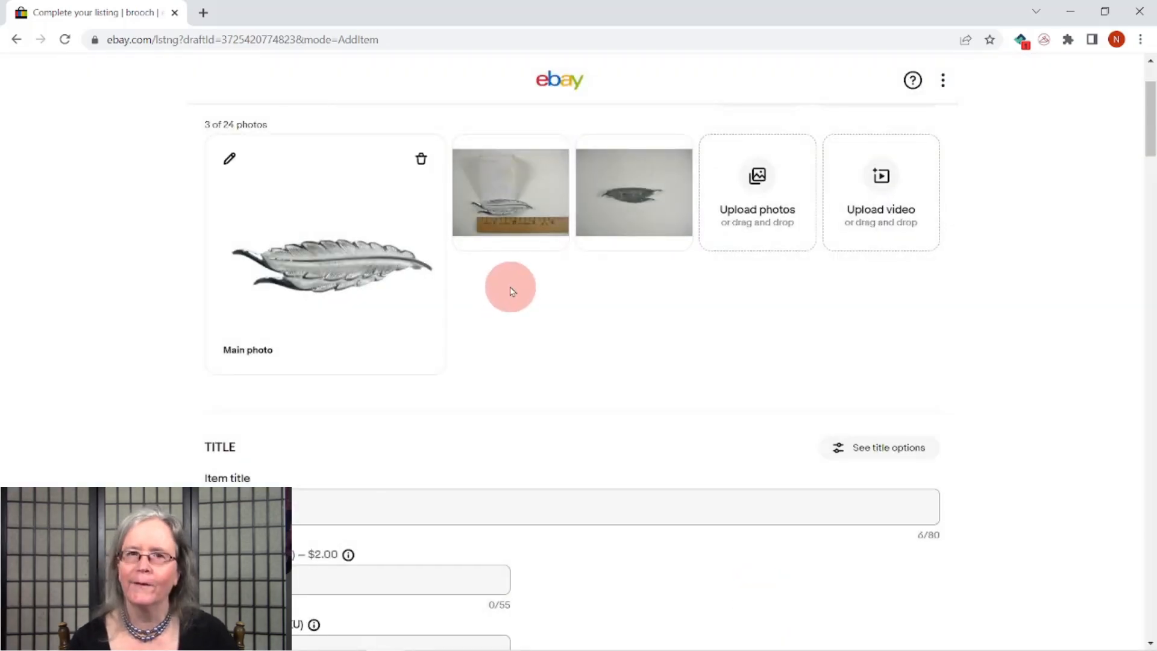